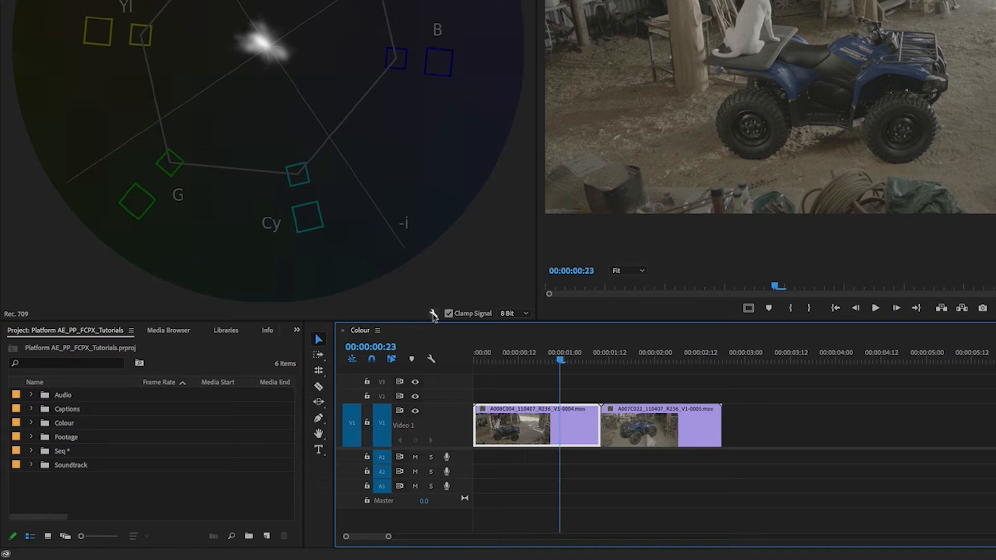
Switch the Lumetri scopes from the vectorscope to the RGB waveform and play part of the first clip
left_click(432, 314)
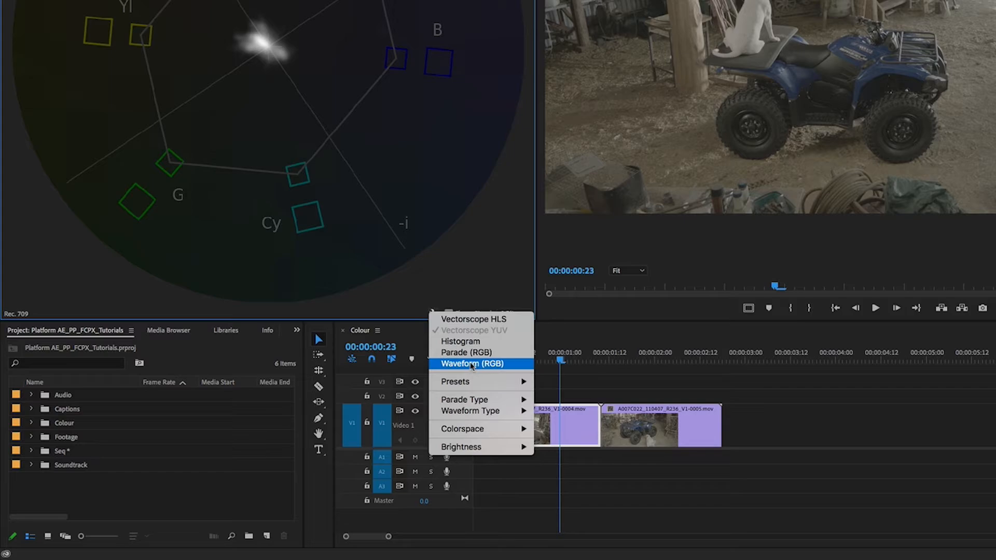
left_click(472, 363)
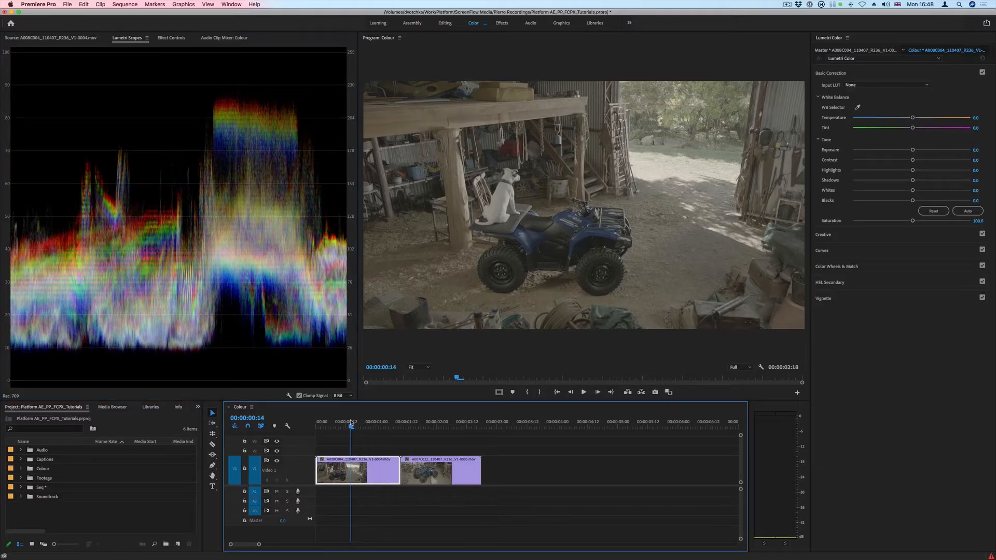
left_click_drag(351, 422, 340, 422)
key("space")
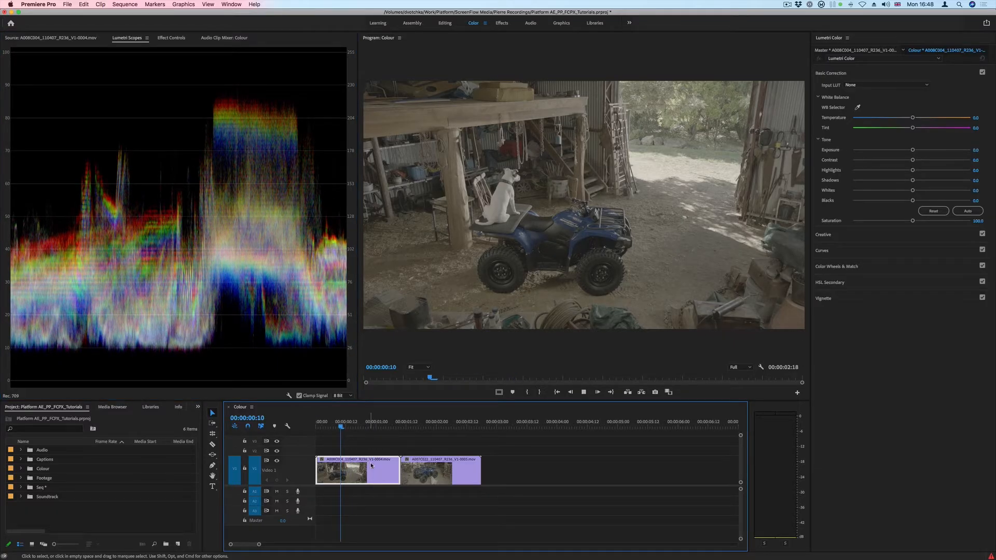
key("space")
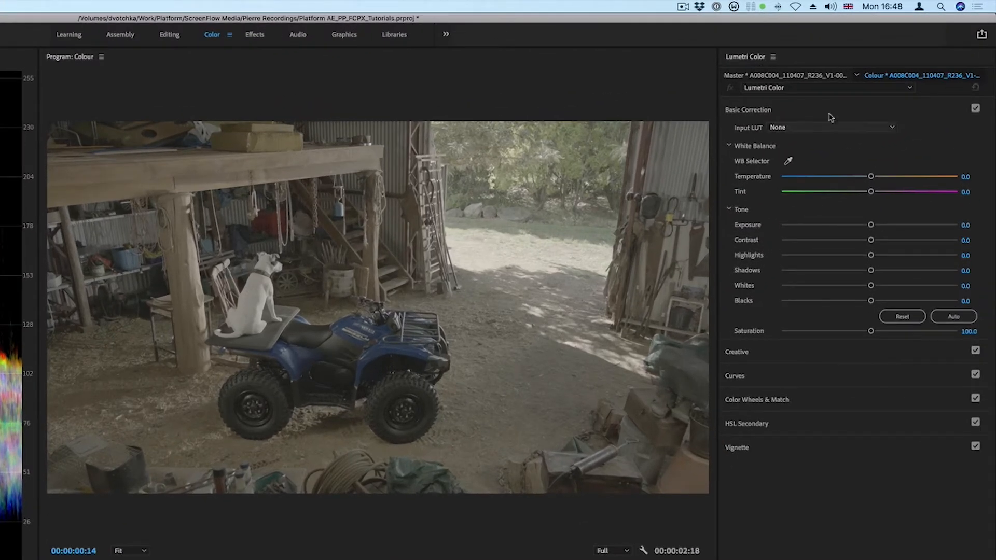
Raise the first clip's exposure to 1.4 in the Basic Correction settings
left_click(751, 110)
left_click(750, 111)
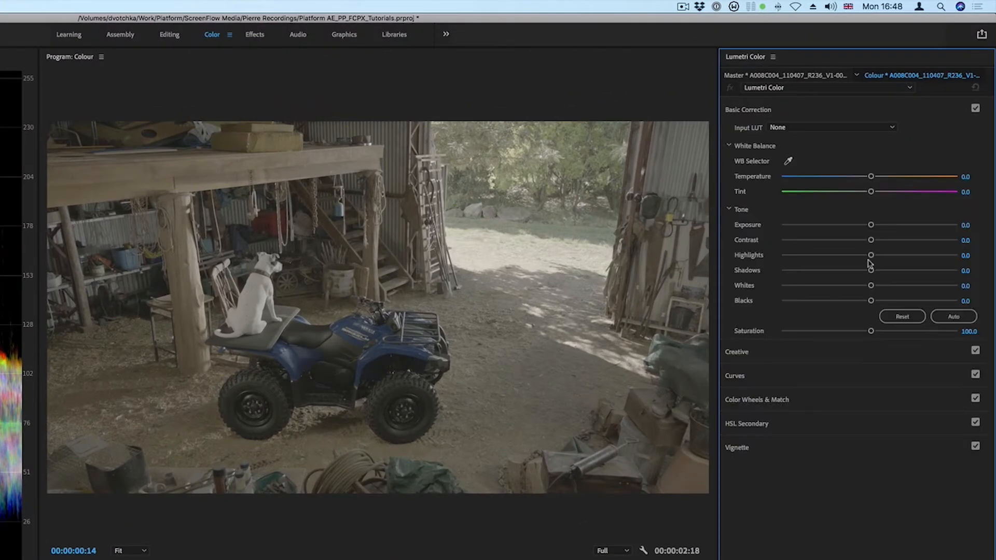
left_click(871, 225)
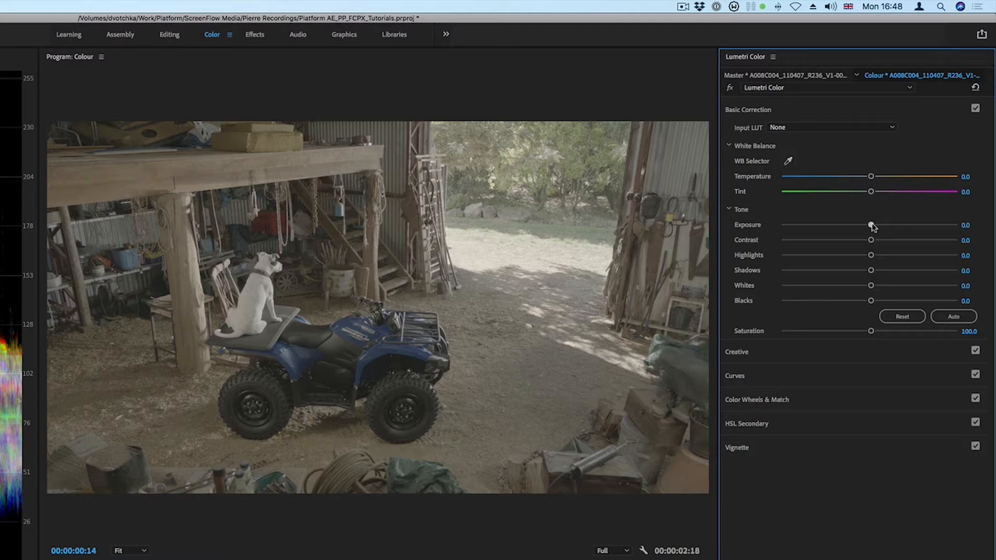
left_click_drag(871, 225, 888, 226)
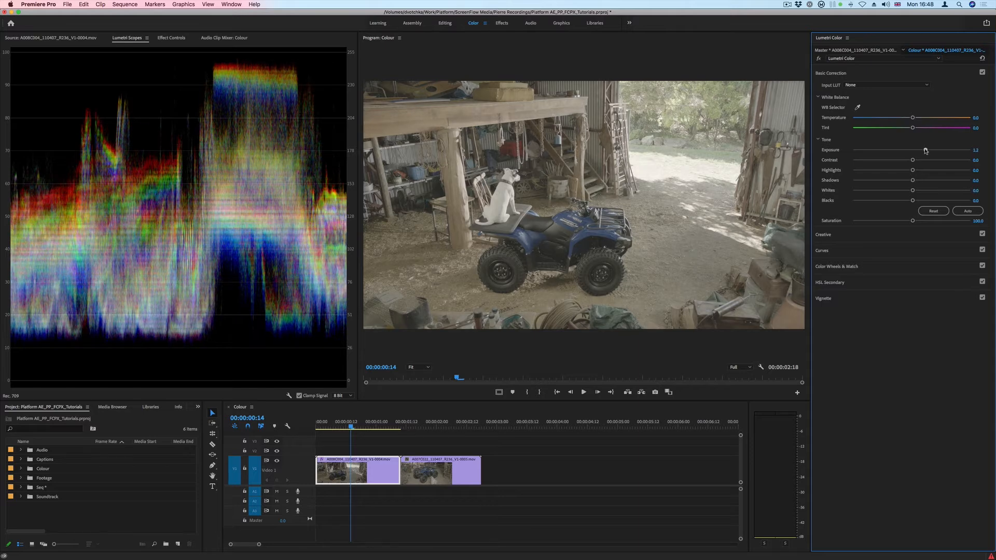
left_click_drag(925, 150, 927, 150)
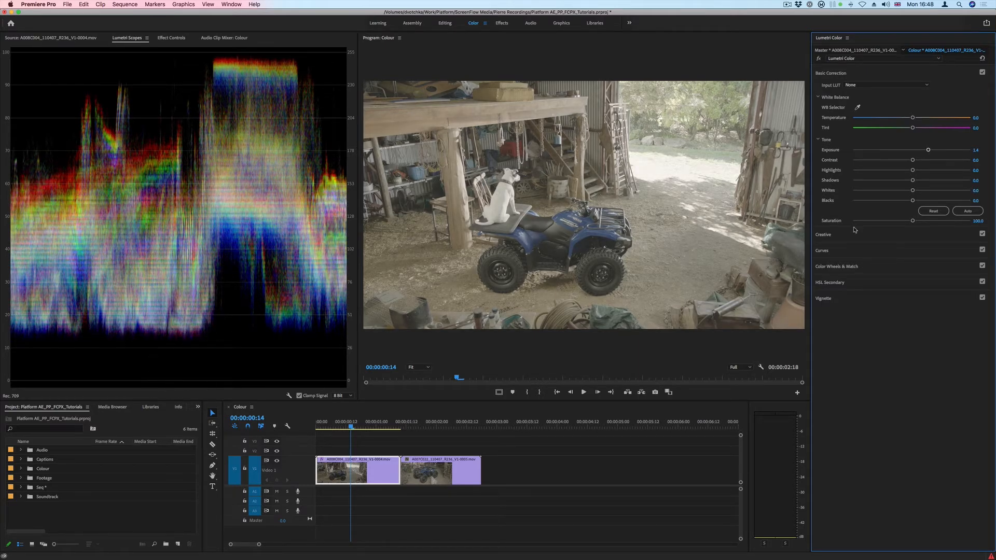
Lower the blacks to about -17.5 and the shadows to about -16.8, comparing the image with Basic Correction off and on
left_click_drag(912, 200, 901, 202)
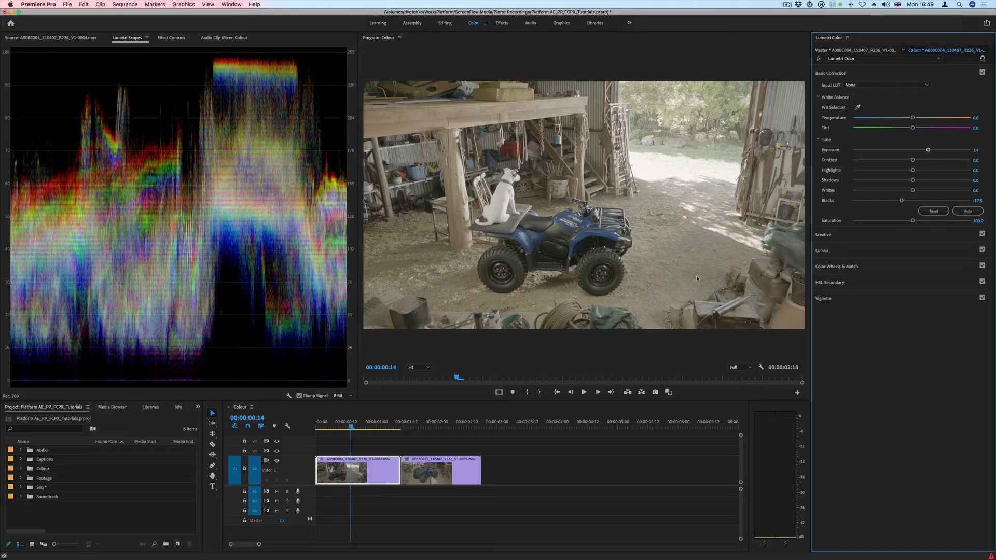
left_click_drag(913, 182, 902, 182)
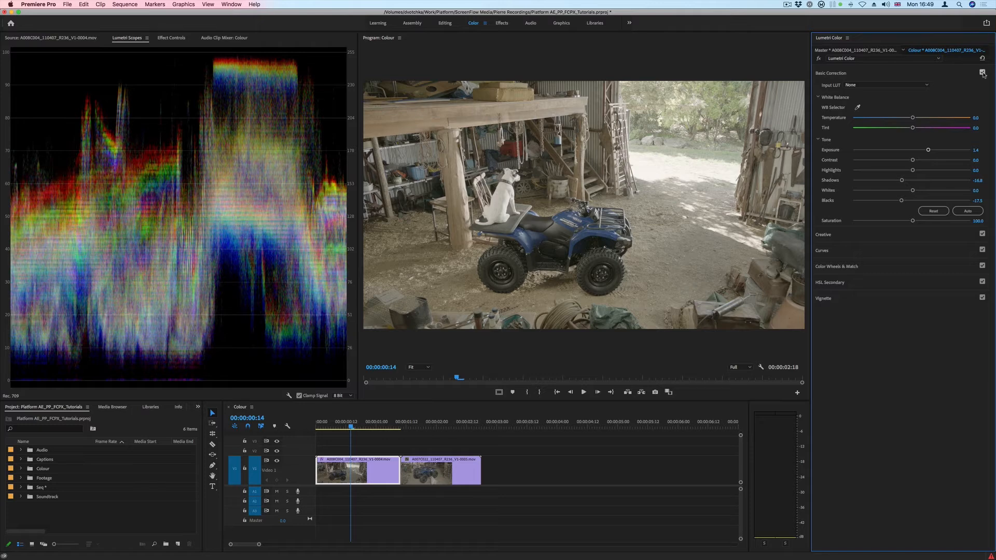
left_click(983, 73)
left_click(982, 73)
Add a slightly raised highlight point and a shadow point to the white RGB curve, forming a gentle contrast curve
left_click(832, 74)
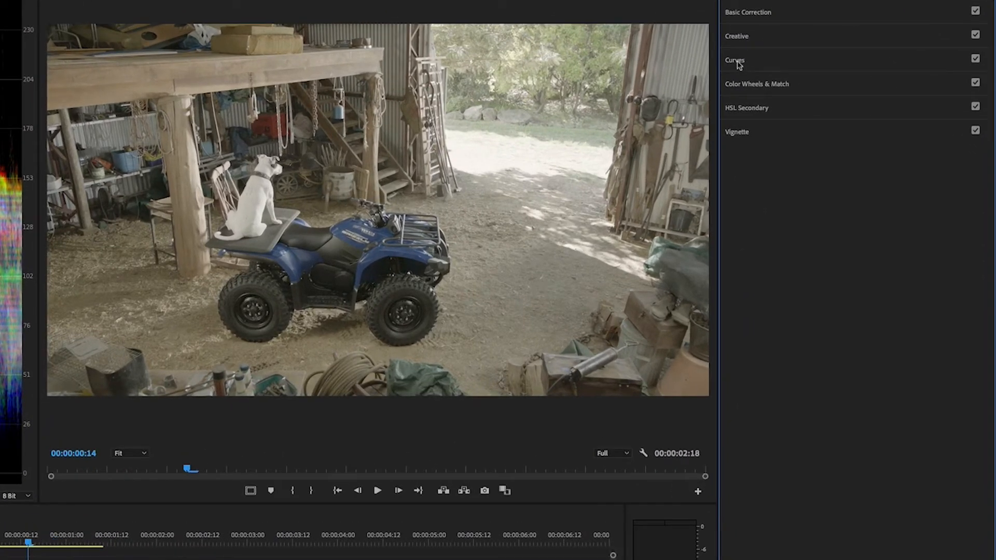
left_click(735, 61)
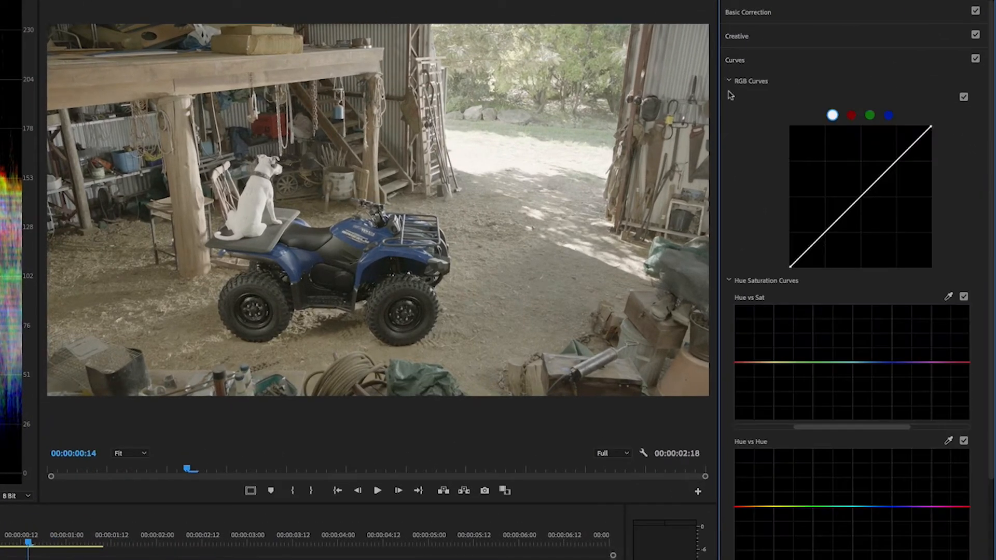
left_click(904, 154)
left_click_drag(904, 153, 901, 150)
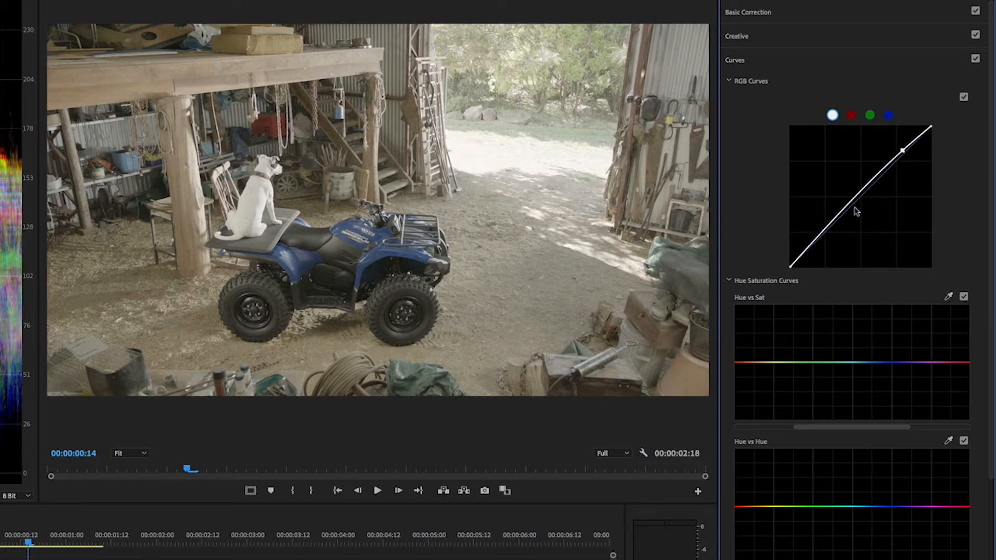
left_click(814, 243)
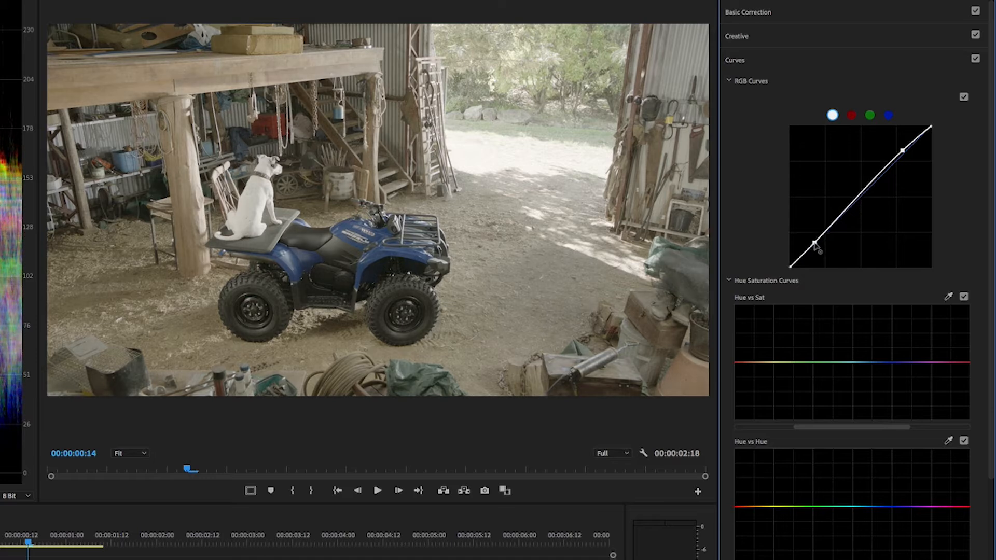
left_click_drag(814, 242, 815, 243)
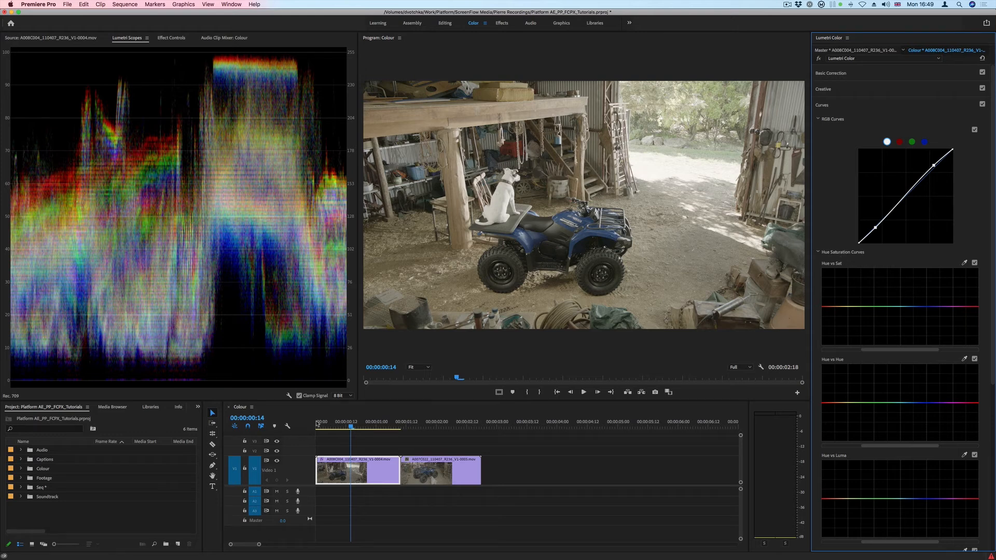
Show only the YUV vectorscope in the Lumetri scopes instead of the RGB waveform
left_click(289, 395)
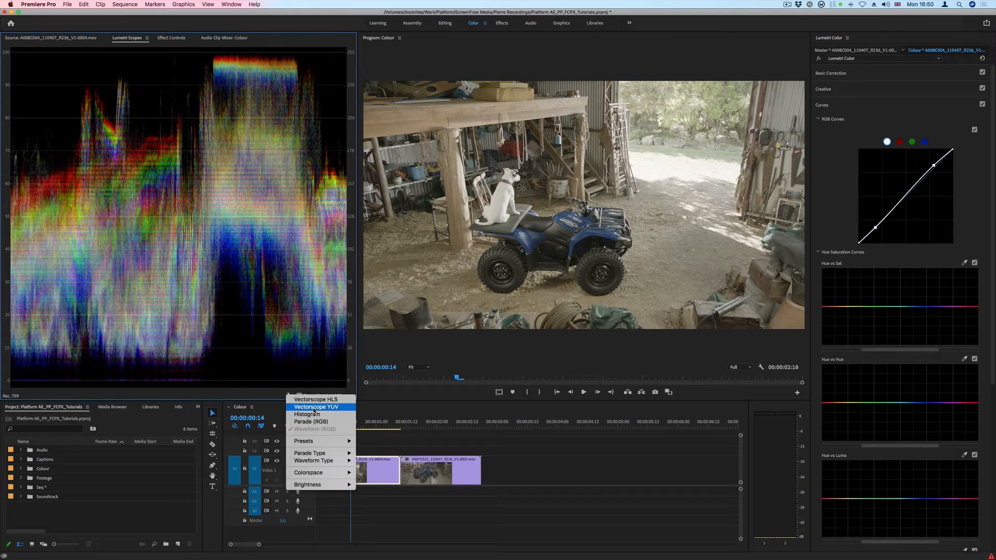
left_click(313, 408)
left_click(289, 395)
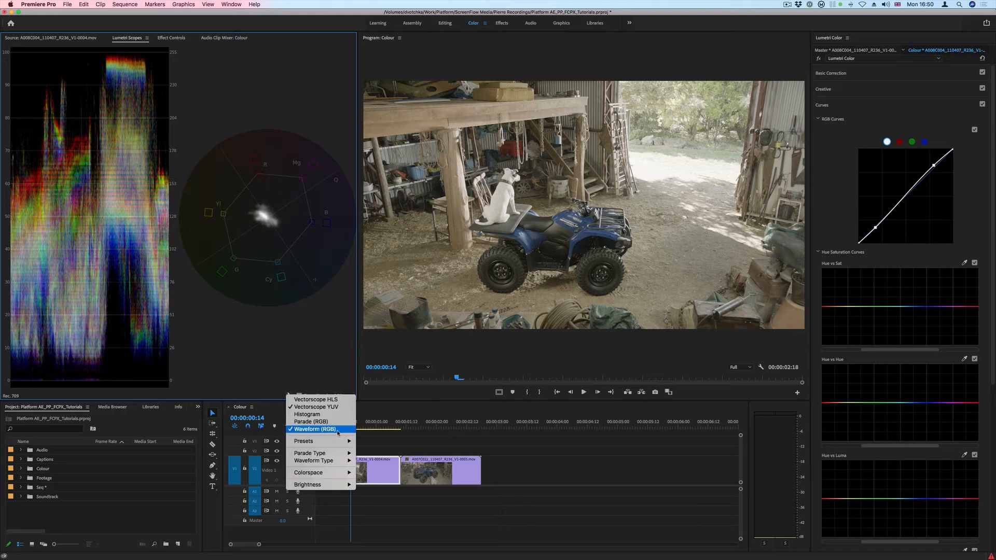
left_click(337, 432)
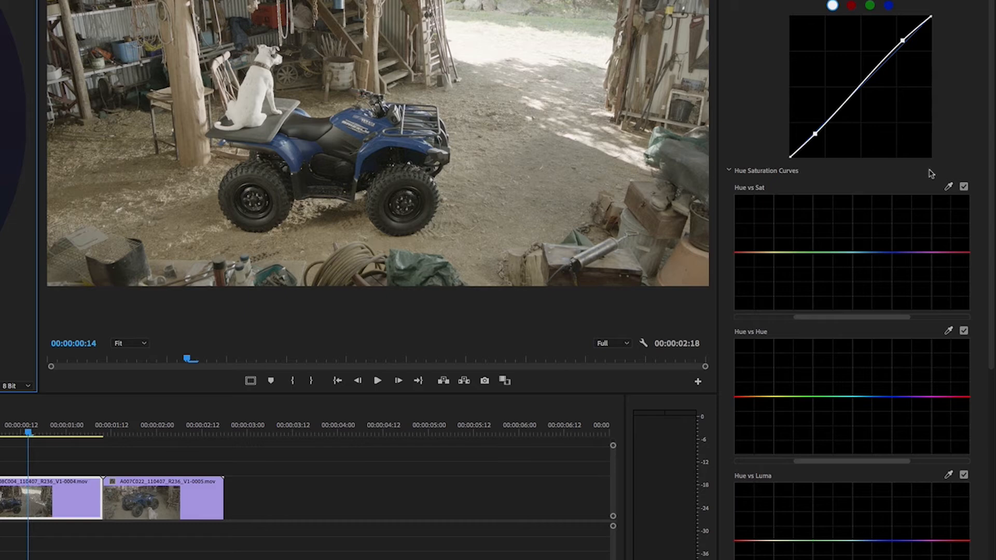
Sample the quad bike's blue for the Hue vs Sat curve and slightly raise the saturation of that hue range
left_click(948, 188)
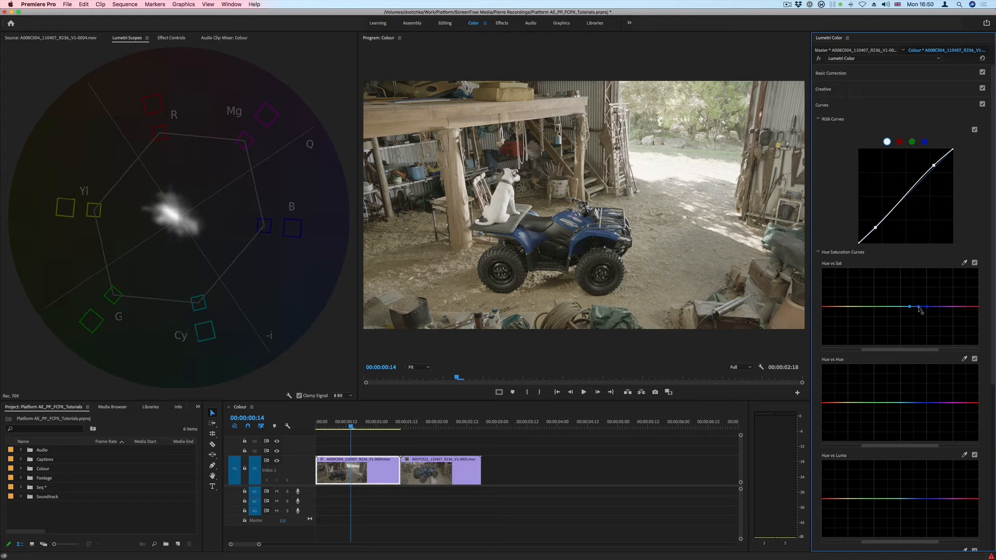
mouse_move(918, 307)
left_mouse_down()
mouse_move(923, 351)
mouse_move(922, 282)
mouse_move(924, 308)
left_mouse_up()
left_click(929, 307)
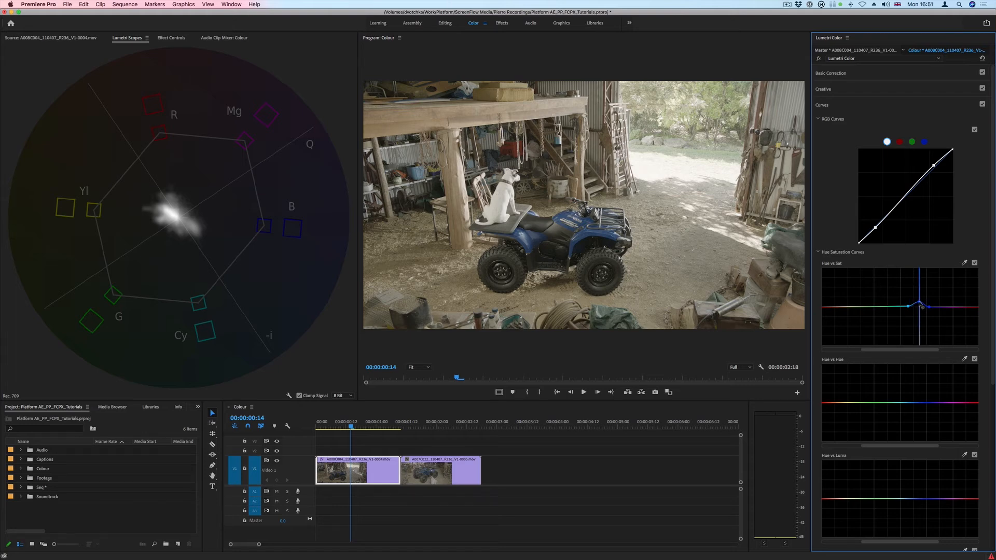
Sample the quad bike's blue for the Hue vs Hue curve and shift that hue to teal
left_click(965, 360)
mouse_move(916, 400)
left_mouse_down()
mouse_move(916, 424)
mouse_move(916, 398)
left_mouse_up()
scroll(885, 450, "down", 3)
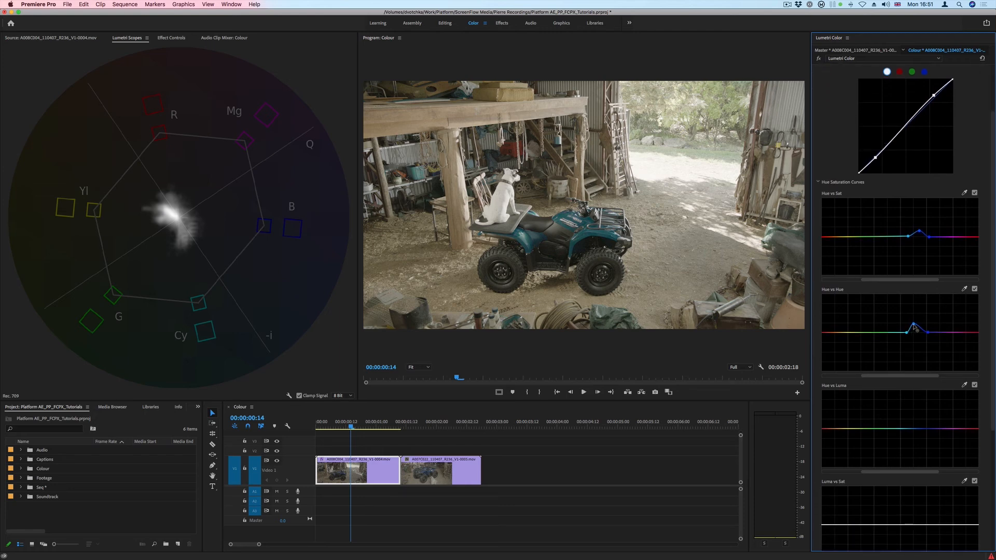
left_click_drag(914, 327, 915, 324)
Sample the quad bike's teal bodywork and slightly adjust its brightness on the Hue vs Luma curve
left_click(583, 236)
mouse_move(922, 428)
left_mouse_down()
mouse_move(918, 391)
mouse_move(923, 450)
mouse_move(925, 431)
left_mouse_up()
Switch to the Editing workspace and show the effect controls of the first clip in the timeline
left_click(448, 26)
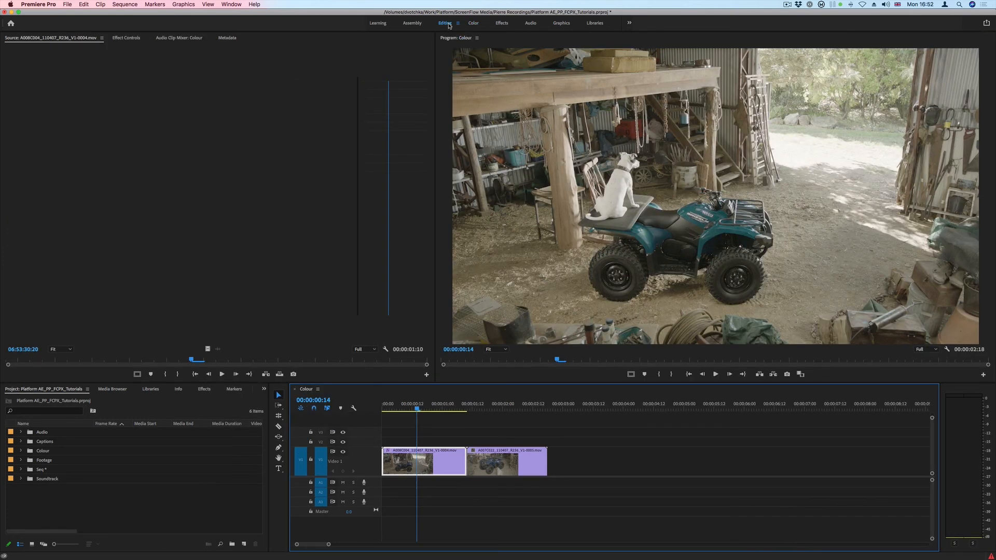
left_click(126, 37)
left_click(386, 461)
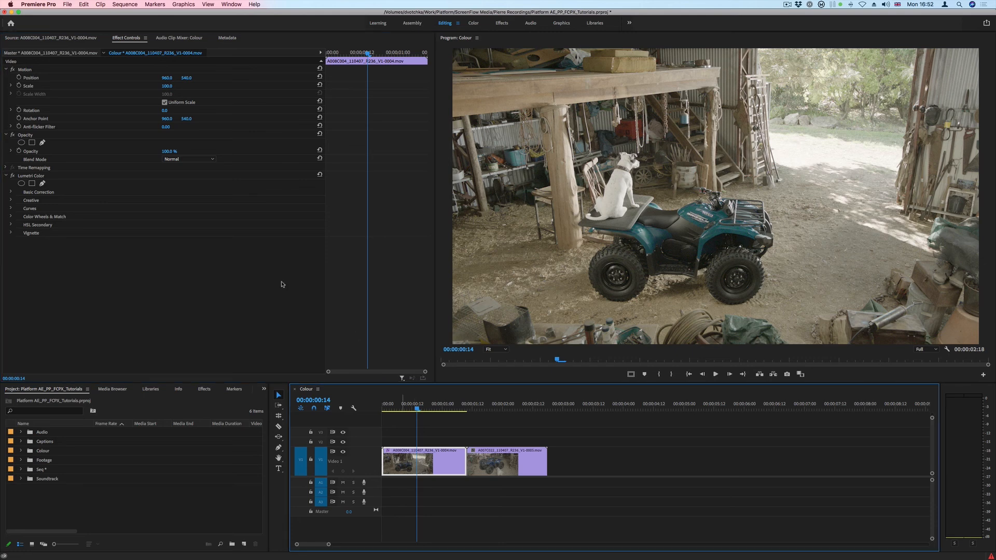
Compare the first clip with its Lumetri Color effect off and on, and return the playhead to the sequence start
left_click(13, 177)
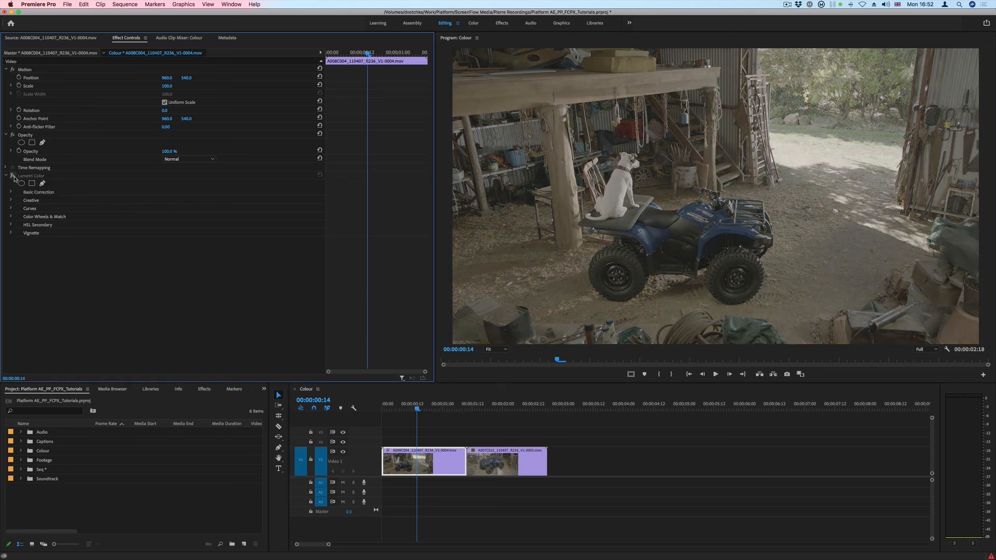
left_click(13, 177)
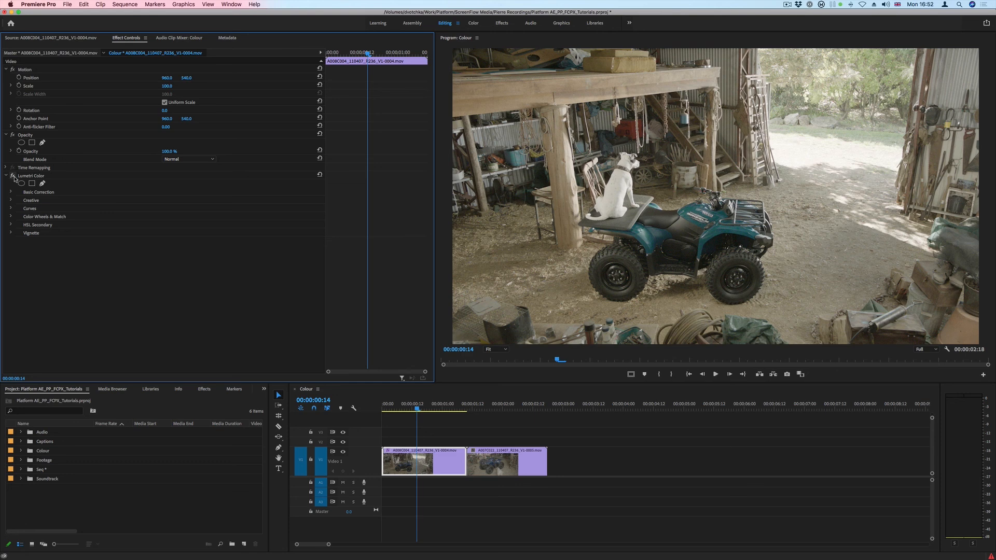
left_click(383, 410)
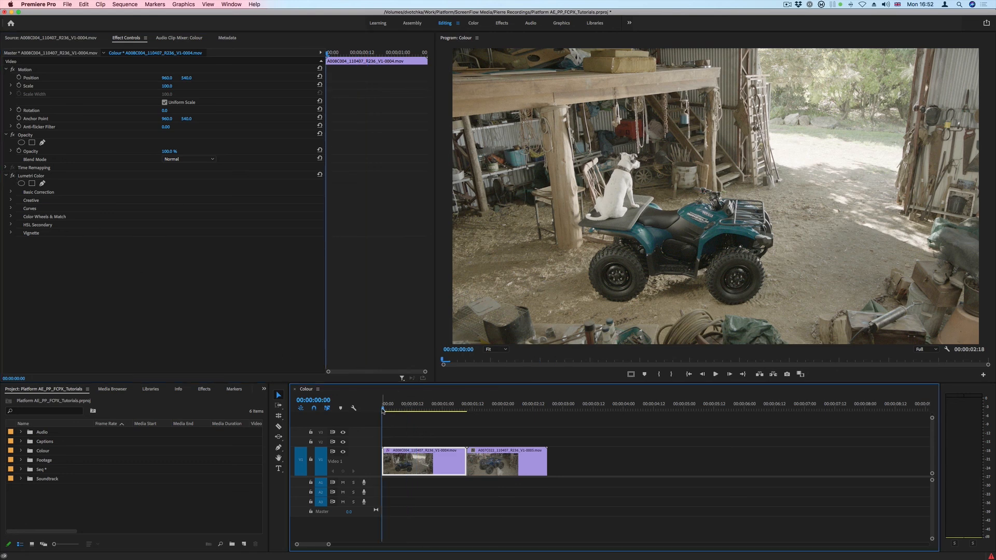